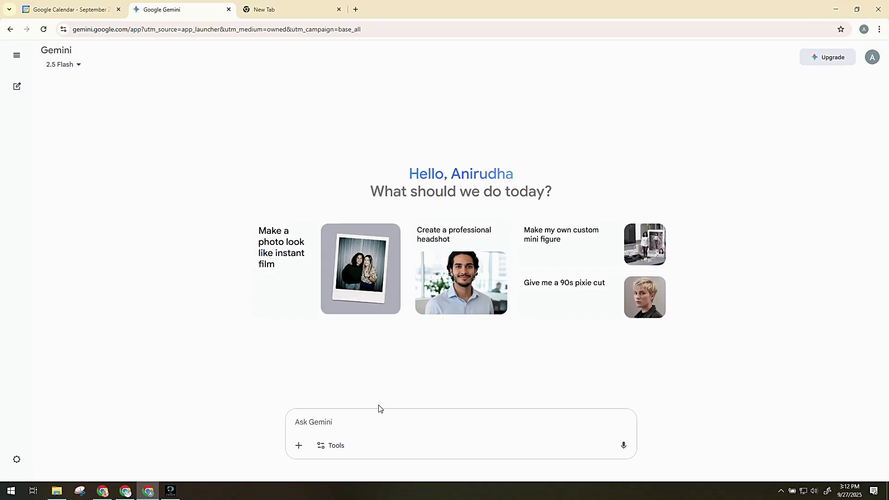
click(77, 6)
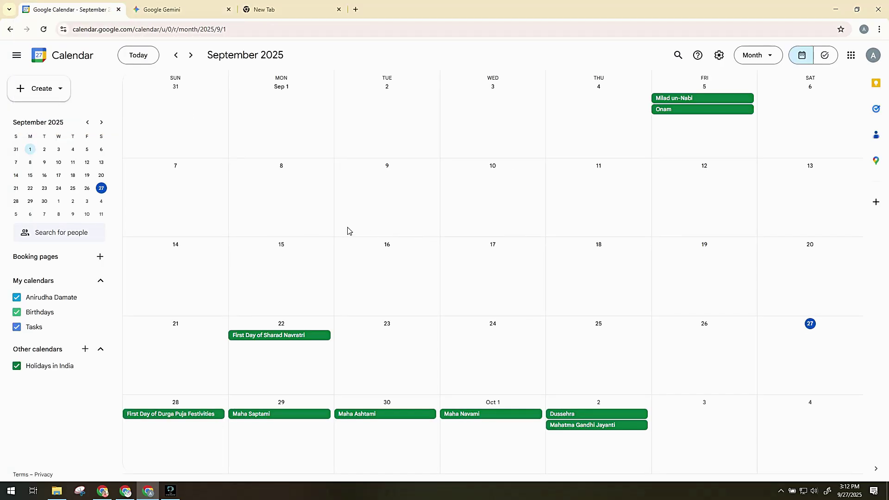
click(40, 93)
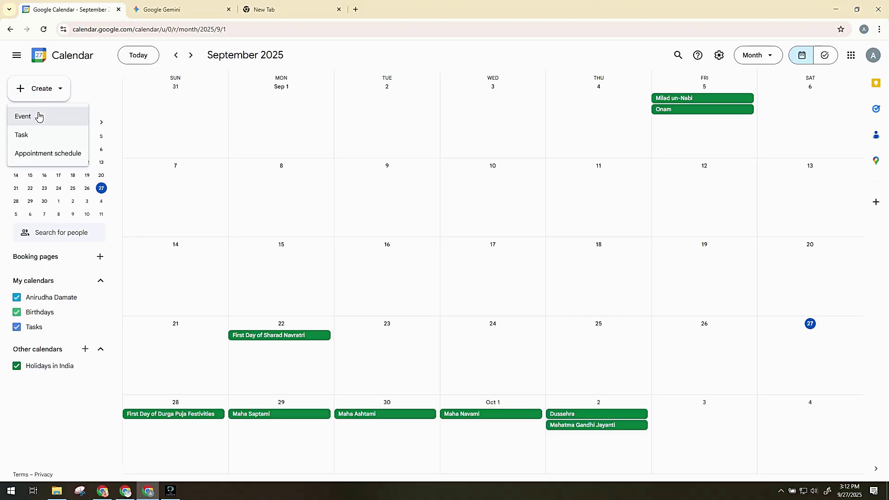
click(38, 116)
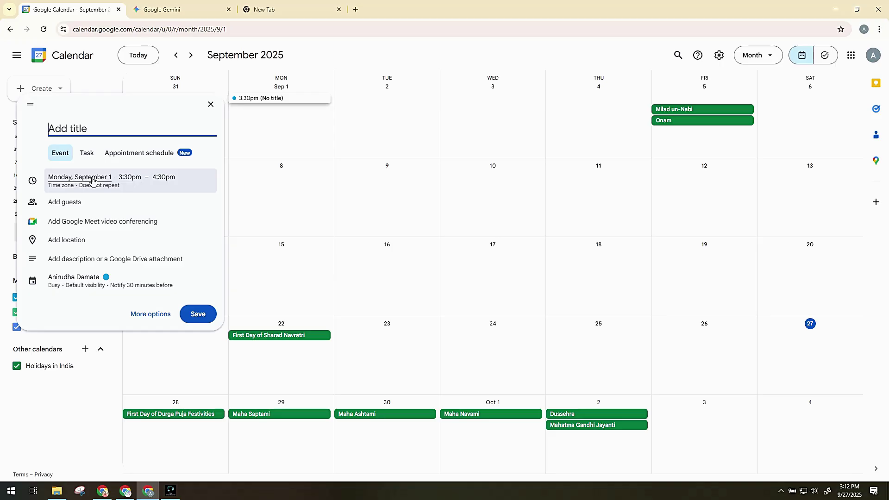
click(127, 185)
click(192, 199)
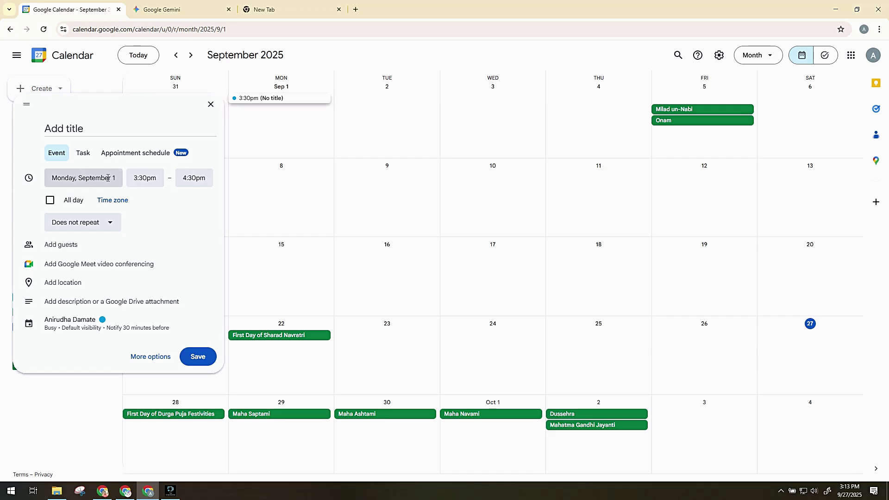
click(210, 104)
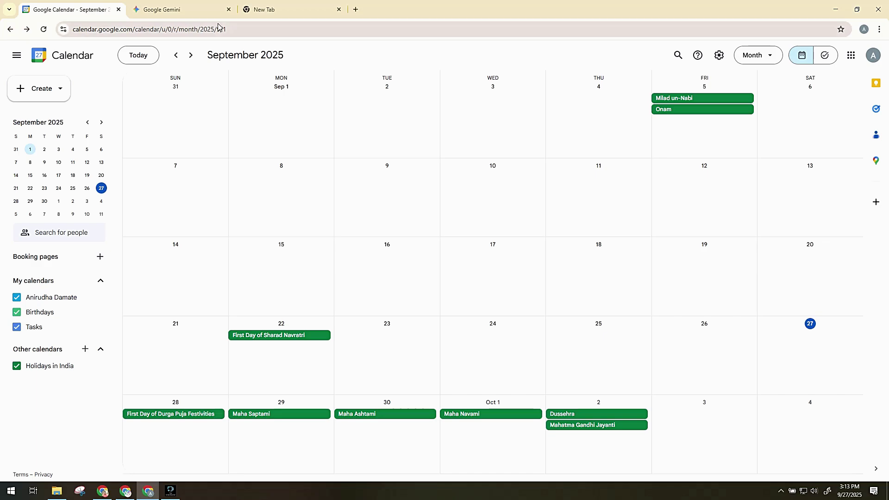
Ask Gemini for 5 days of "Gemini AI Learning" events, 27 Sep–1 Oct 2025, 7–9 PM IST, described "This is Gemini AI learning Session", meeting links to follow
click(179, 11)
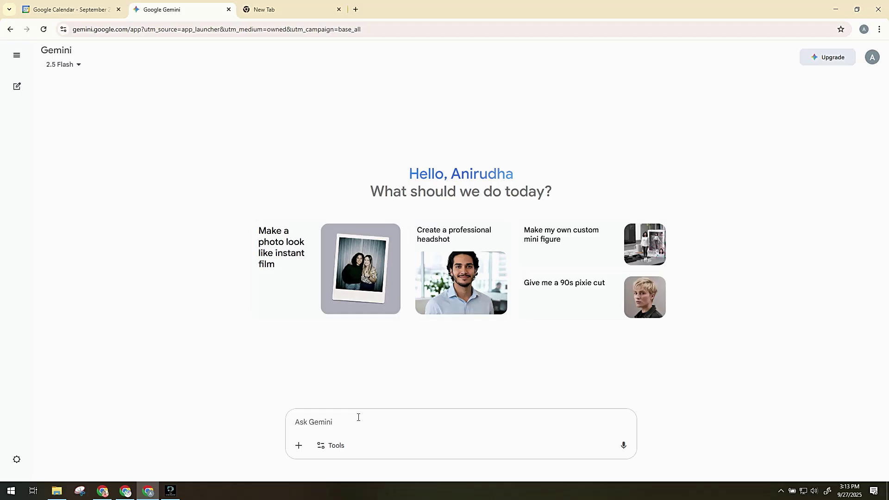
text(Hey , Please create 5 days events for my sessions. Start Date : 27 Sep 2025 To 1 Oct 2025 Time : 7 PM To 9 PM IST Event Description : This is Gemini AI learning Session Title : Gemini AI Learning I will provide meeting links later.)
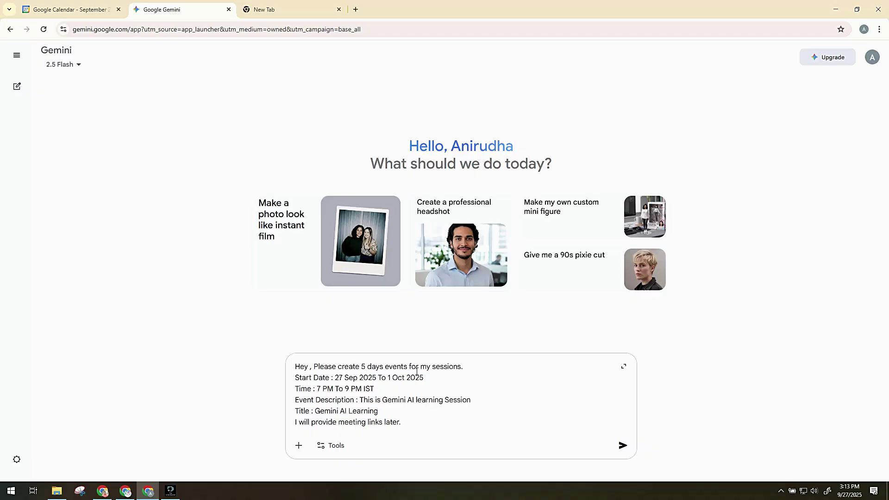
click(461, 369)
drag(362, 389, 383, 389)
click(383, 389)
drag(361, 399, 481, 400)
click(482, 401)
drag(314, 411, 406, 411)
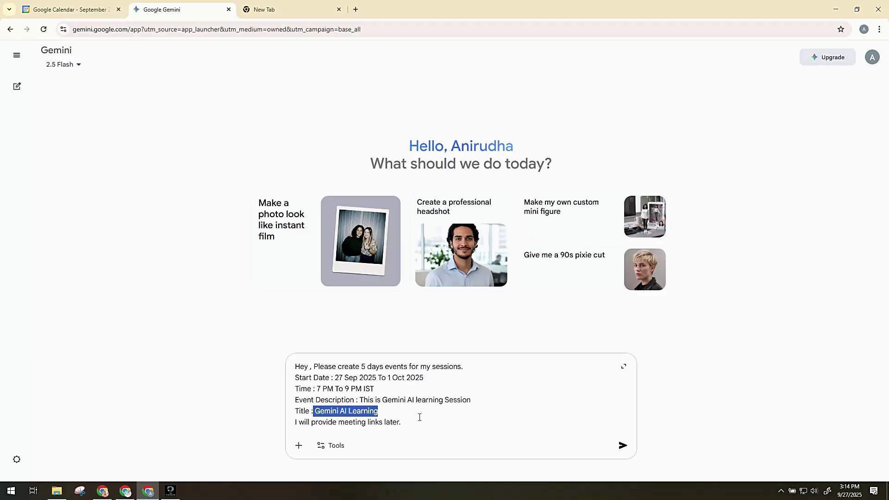
click(348, 417)
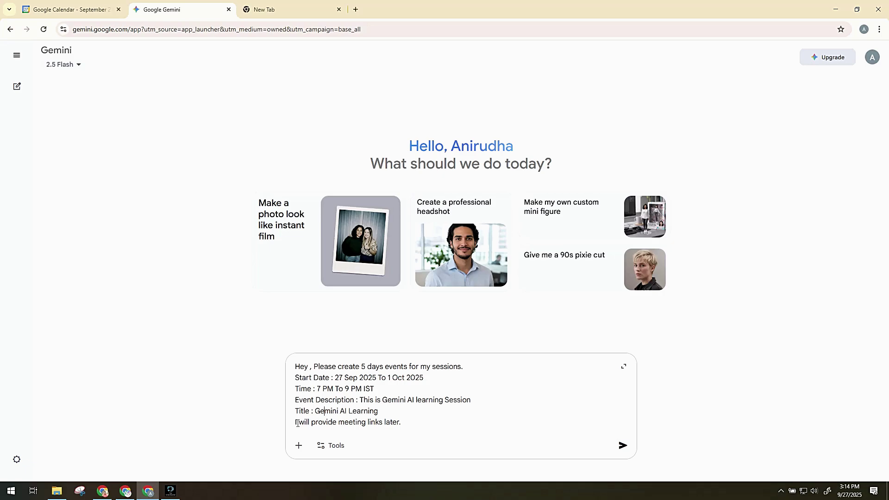
drag(297, 423, 406, 424)
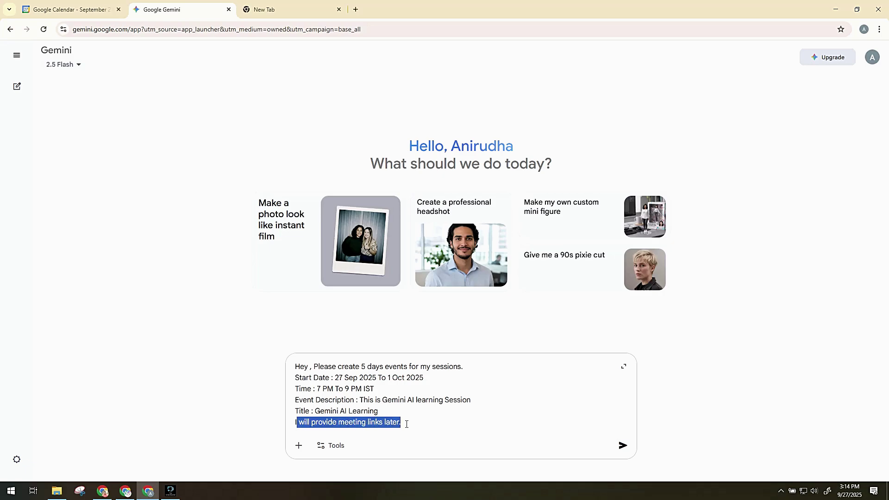
click(438, 424)
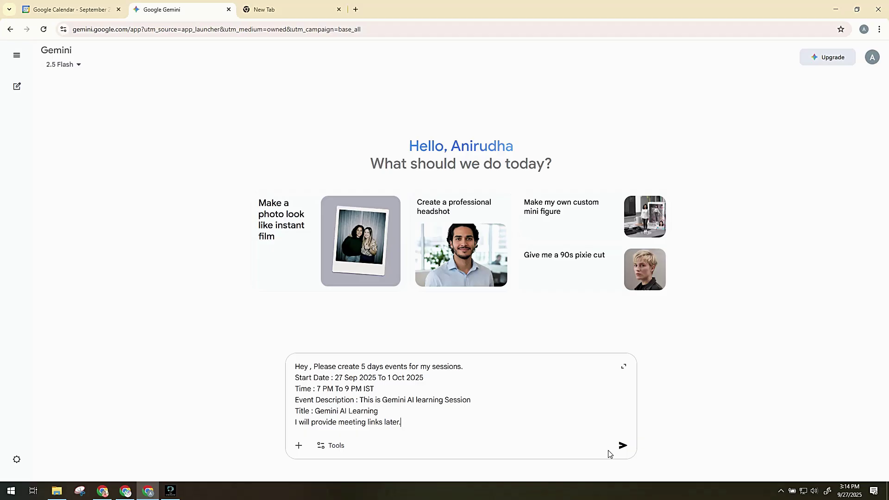
key(Return)
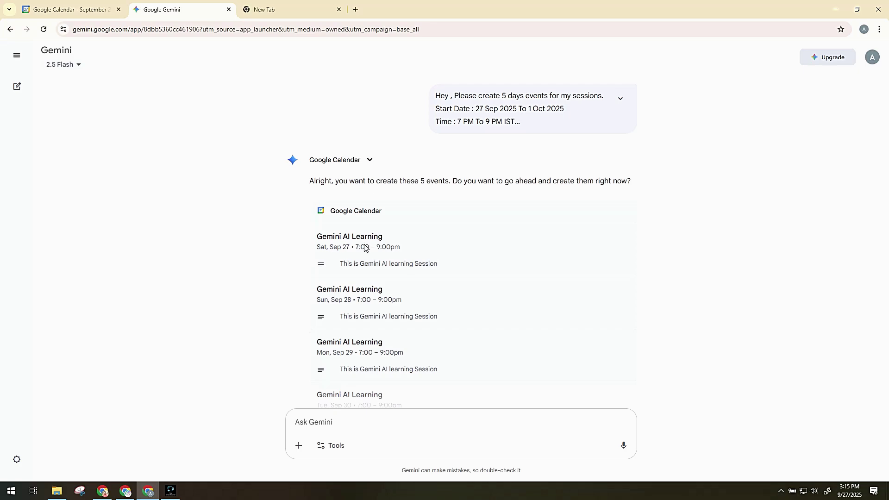
Review the proposed Gemini AI Learning events and reply "Yes, Please create" to have them added to the calendar
scroll(370, 169, down, 1)
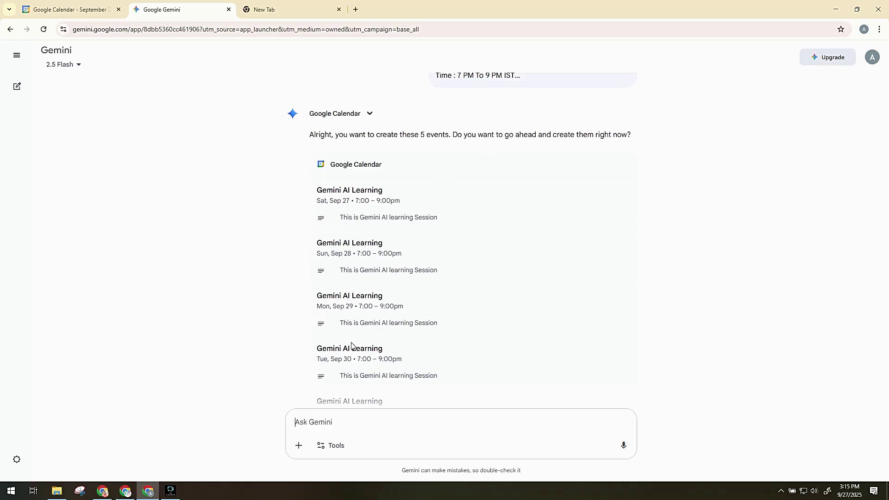
scroll(353, 346, down, 2)
scroll(360, 321, up, 1)
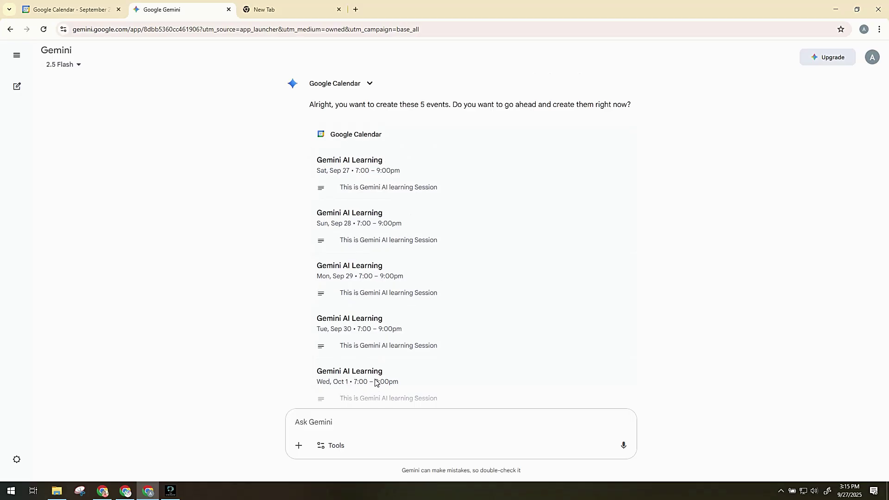
scroll(370, 315, down, 1)
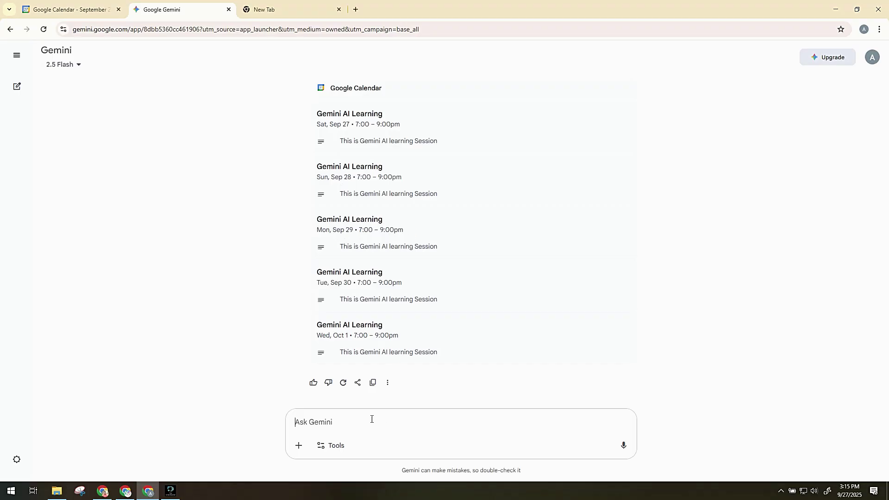
text(Yes, P)
text(ease create)
key(Return)
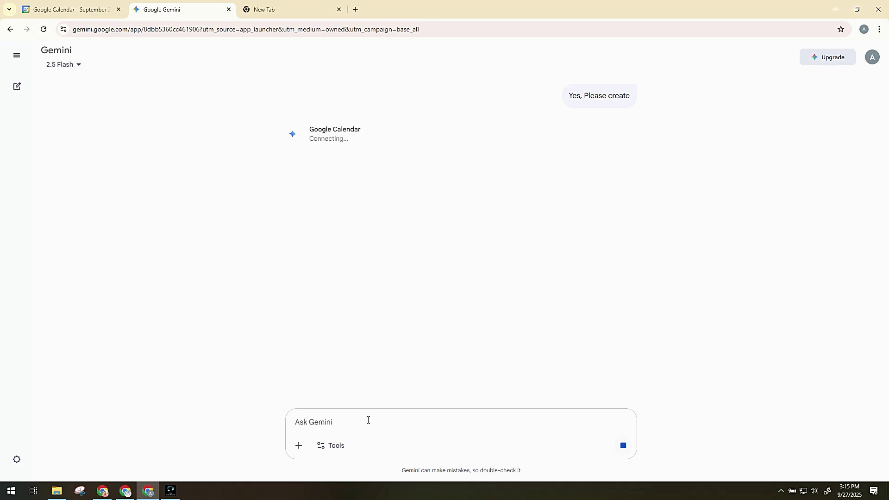
Check Google Calendar and Gemini's reply for the session events requested from 27 September to 1 October
click(72, 9)
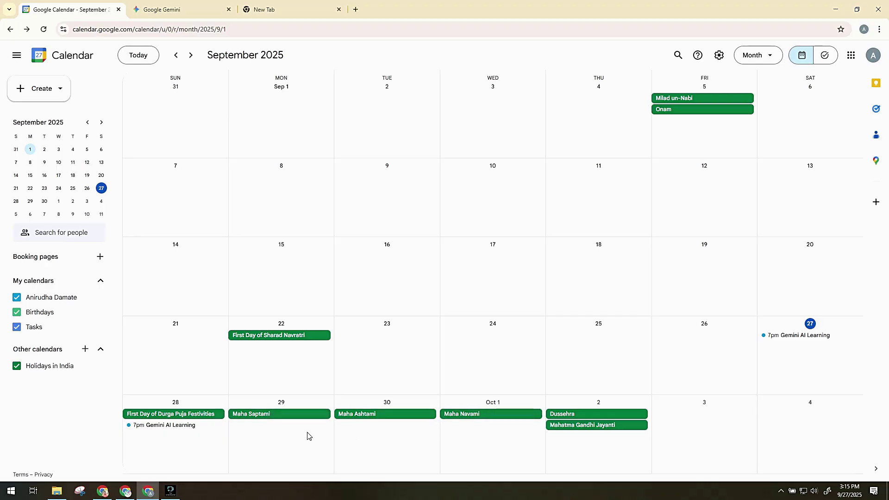
click(192, 4)
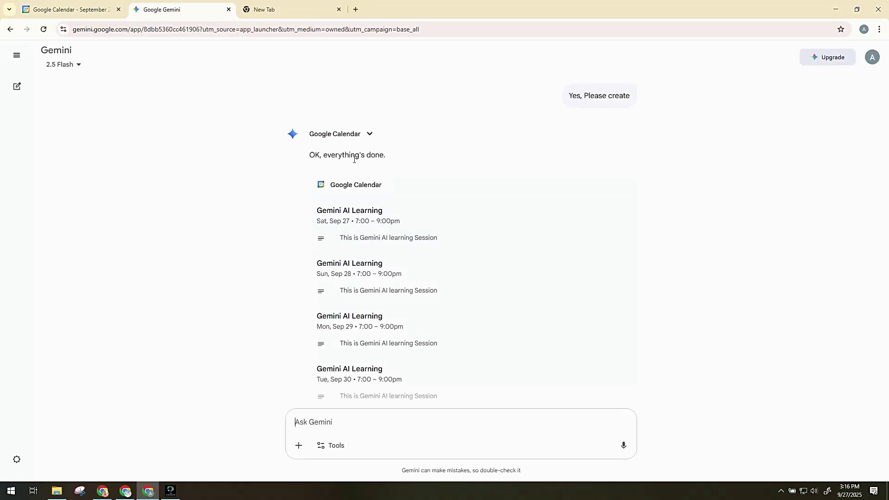
scroll(402, 198, down, 2)
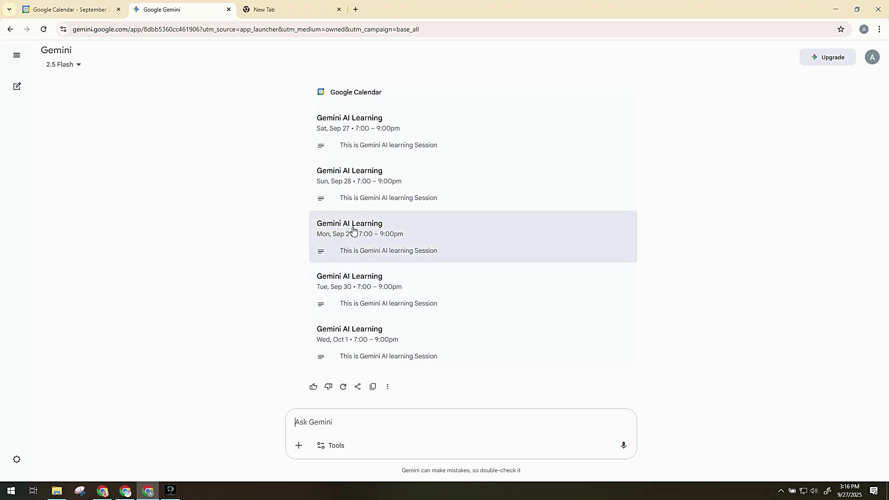
click(88, 7)
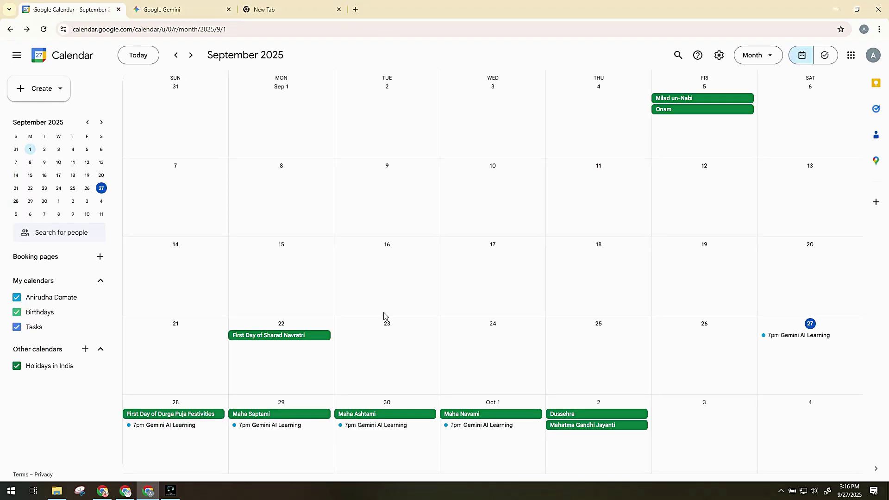
scroll(384, 315, down, 1)
scroll(287, 359, up, 1)
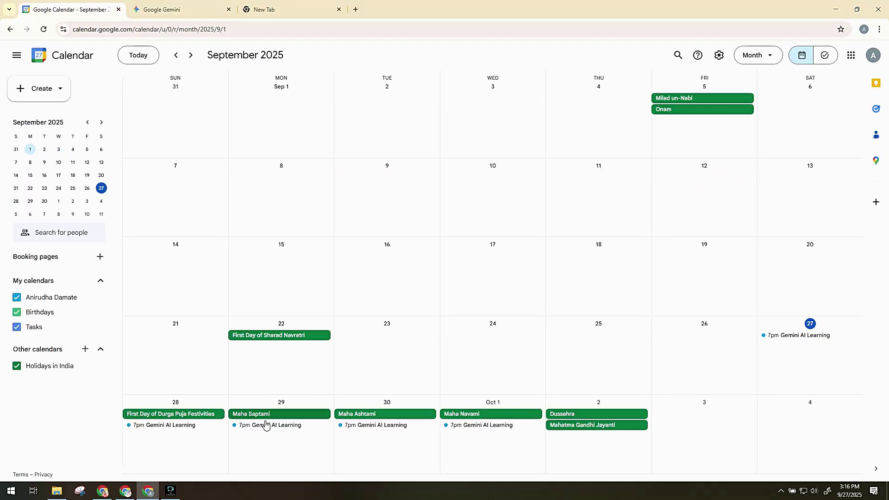
Examine the title, time, description and reminder of the October 1 Gemini AI Learning event, and close its details
click(470, 425)
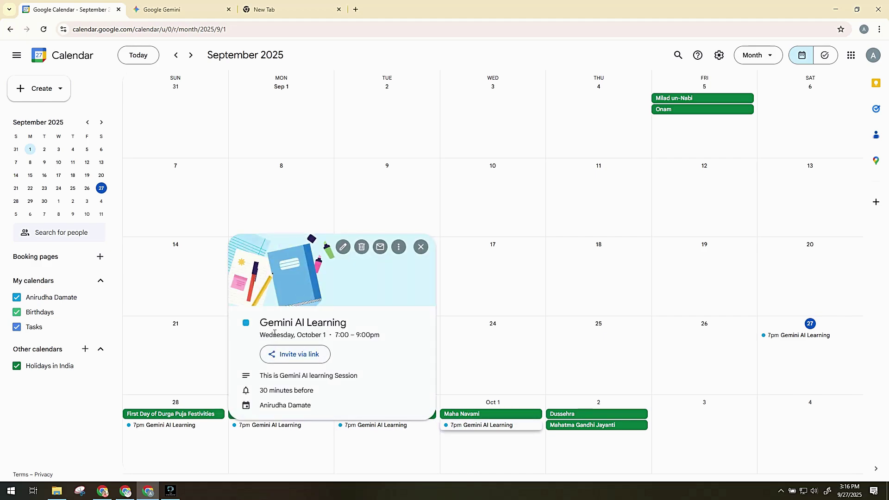
drag(258, 324, 348, 327)
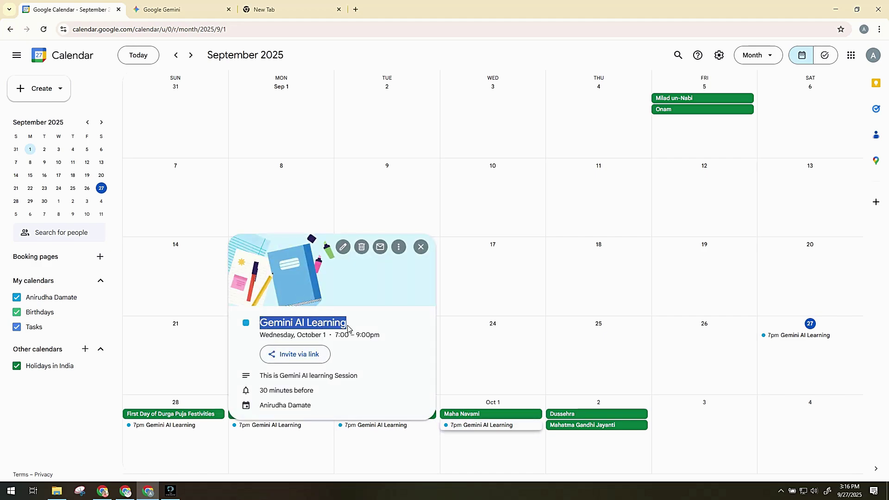
click(348, 330)
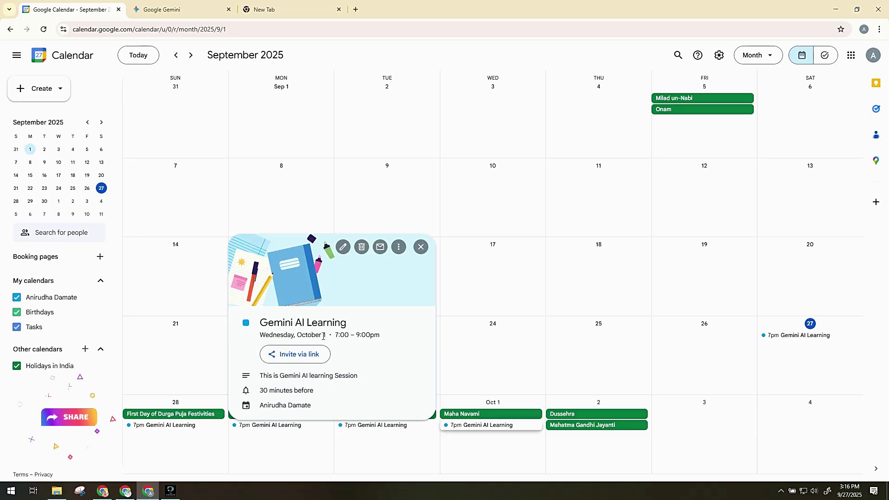
drag(332, 336, 378, 335)
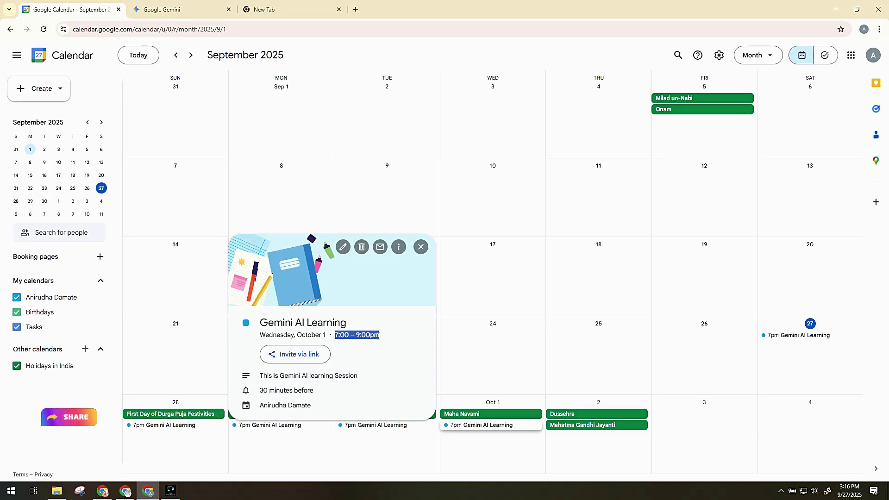
click(365, 377)
drag(261, 373, 373, 379)
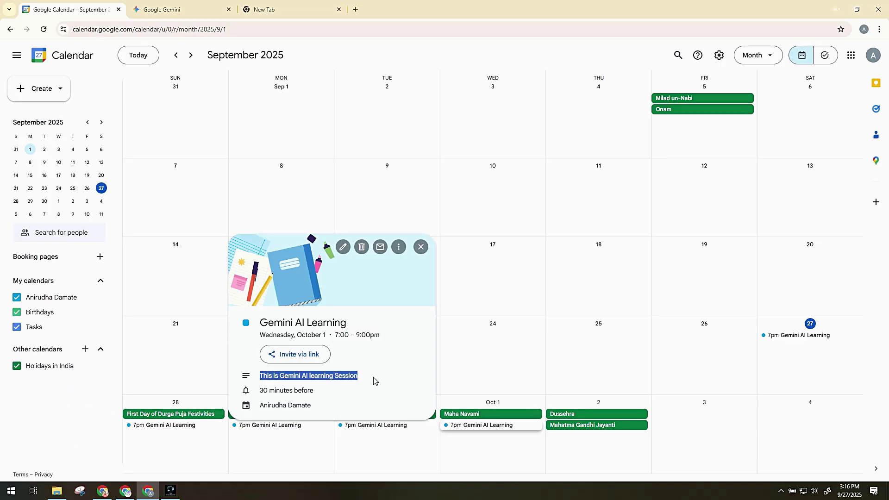
drag(264, 390, 332, 396)
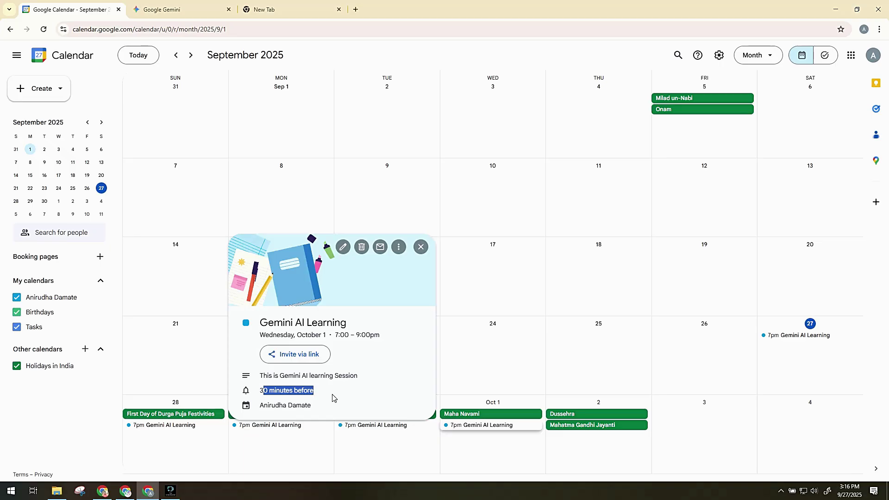
click(338, 444)
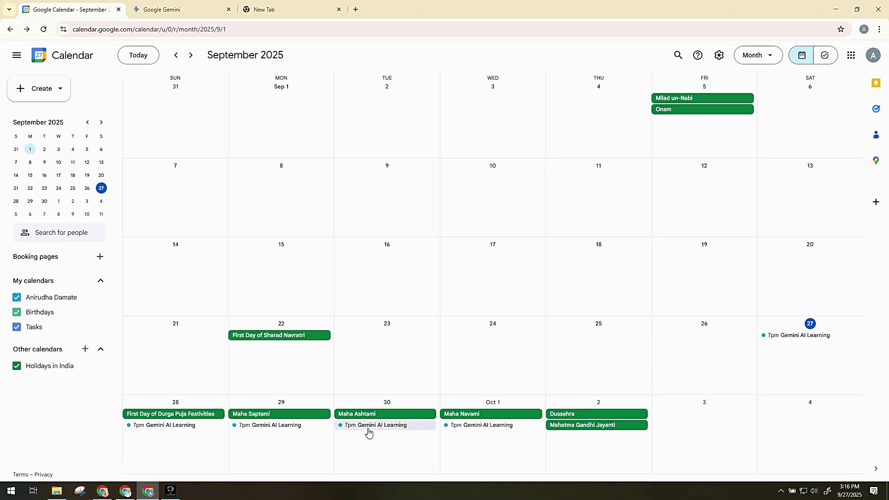
Switch to Gemini, send the request "Cancel 30 september event" and confirm the deletion with "yes"
click(192, 9)
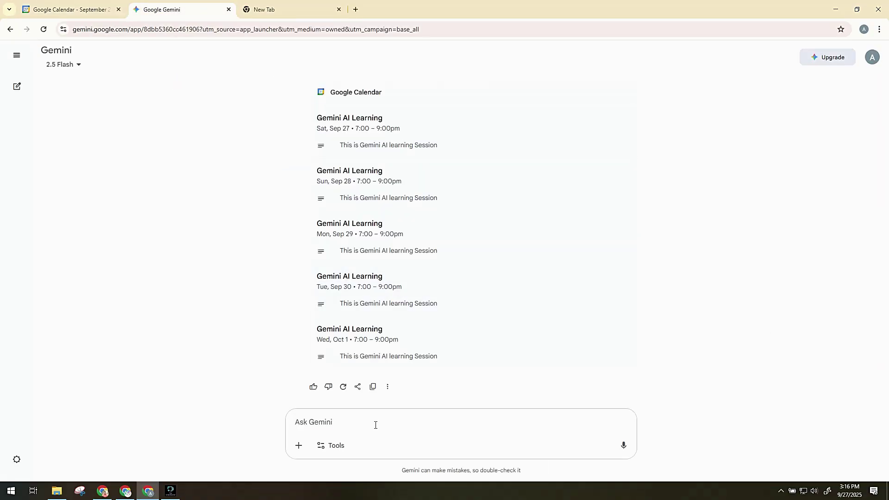
text(Cancel 30 september event)
key(Return)
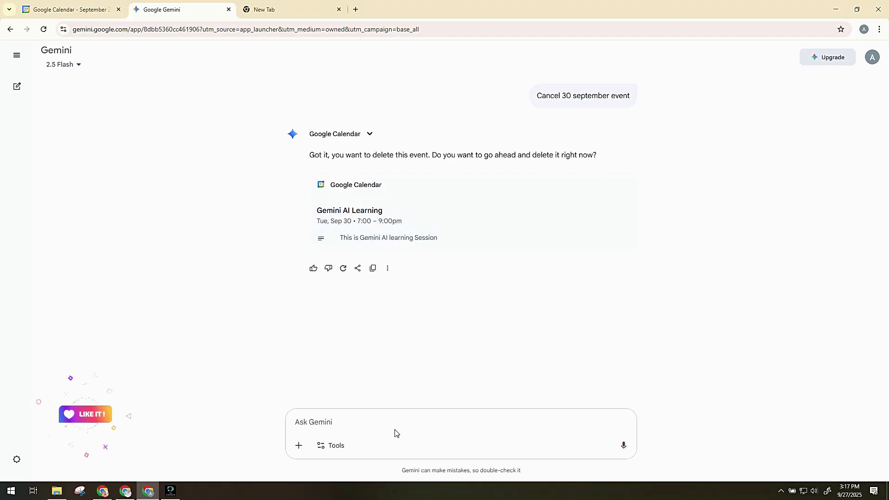
text(yes)
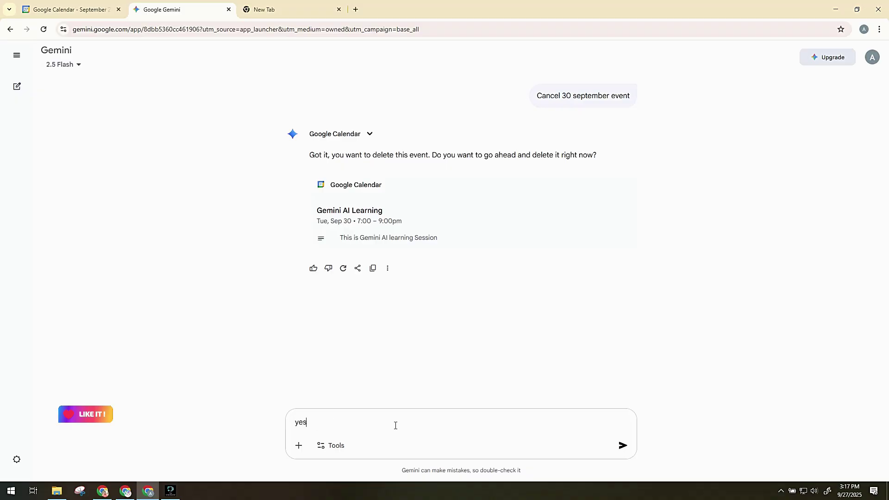
key(Return)
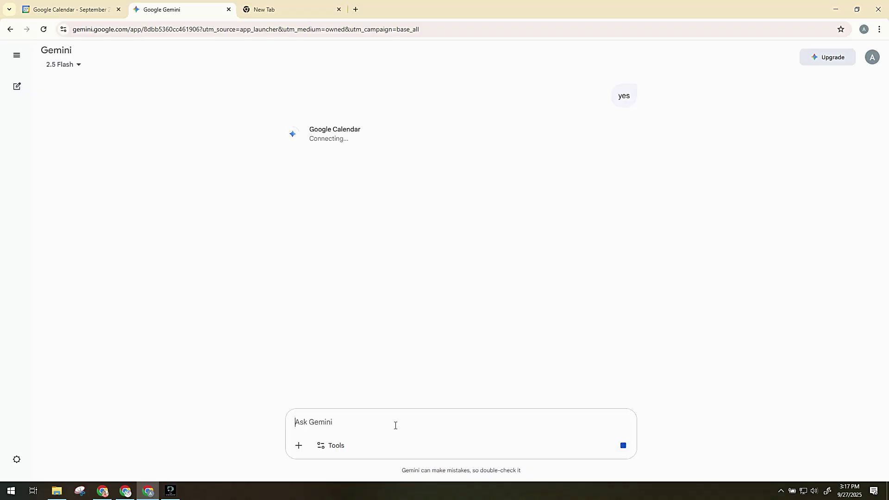
Check the 30 September deletion in Google Calendar and in Gemini's reply, ending on the calendar
click(79, 4)
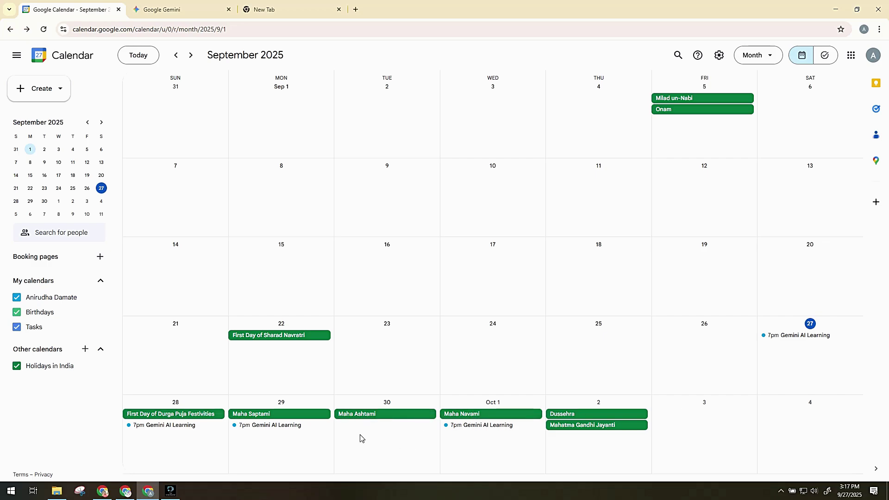
click(193, 4)
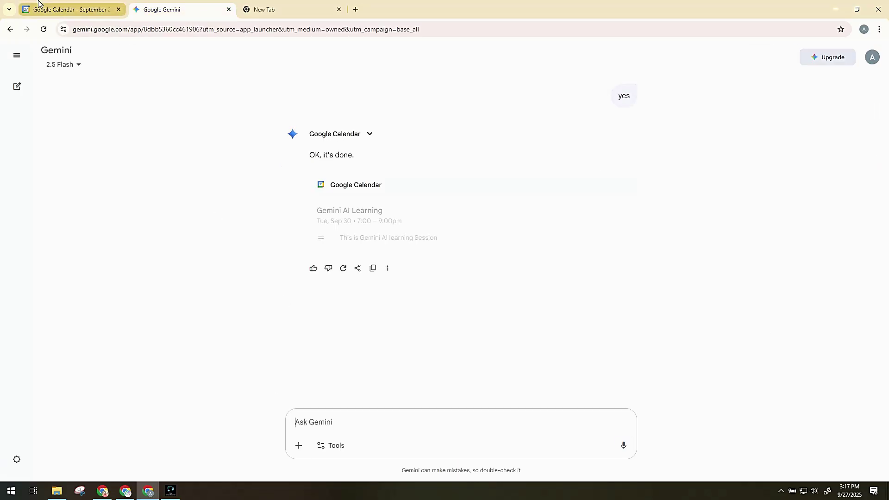
click(69, 9)
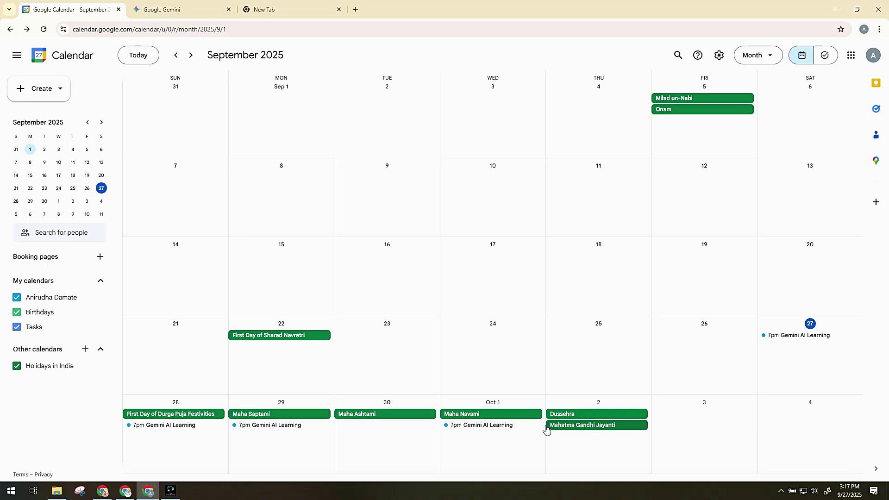
Switch to Gemini and review the original five-day session request together with the list of Gemini AI Learning events proposed in its reply
click(180, 3)
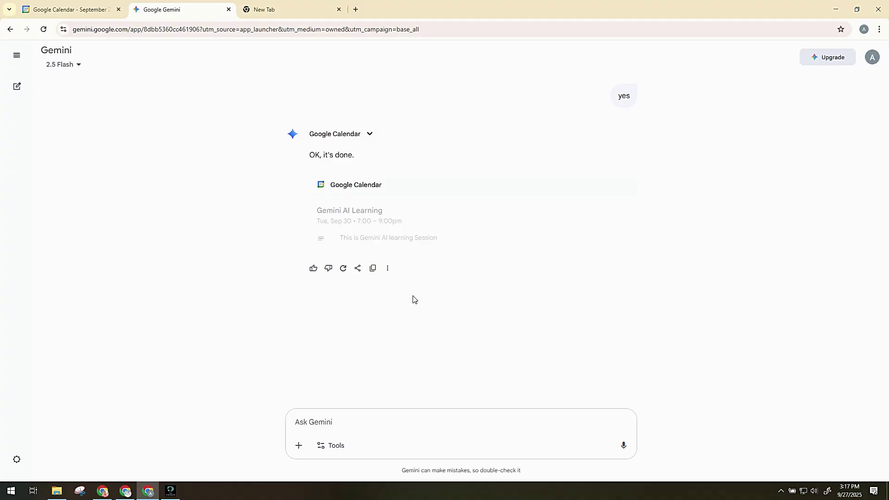
scroll(414, 299, up, 15)
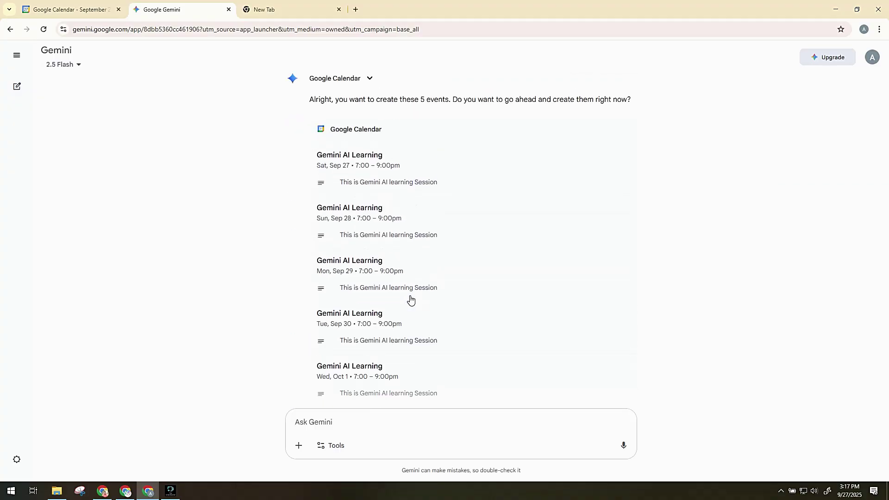
scroll(410, 299, up, 2)
drag(435, 95, 520, 124)
click(531, 131)
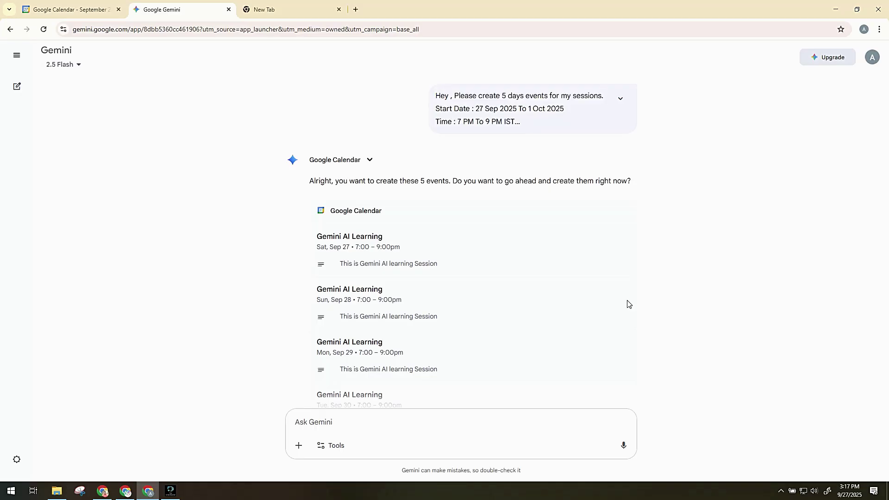
scroll(546, 302, down, 1)
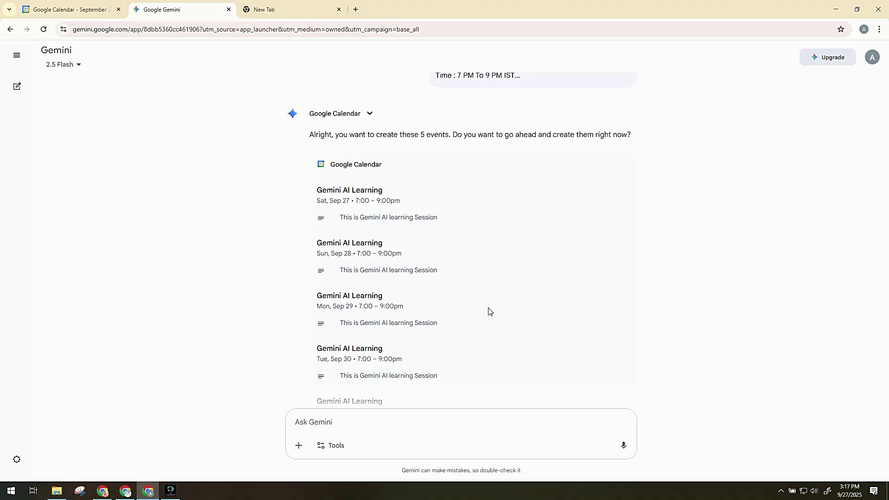
scroll(488, 311, down, 1)
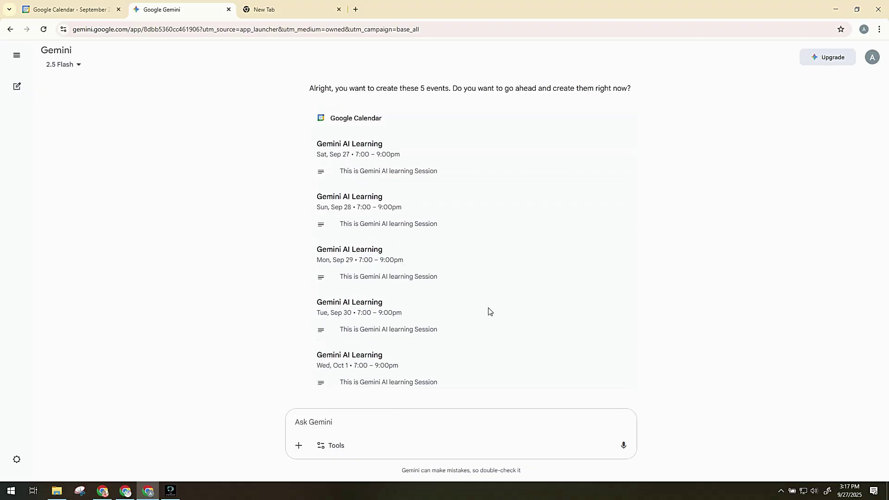
scroll(471, 311, down, 1)
scroll(477, 307, up, 3)
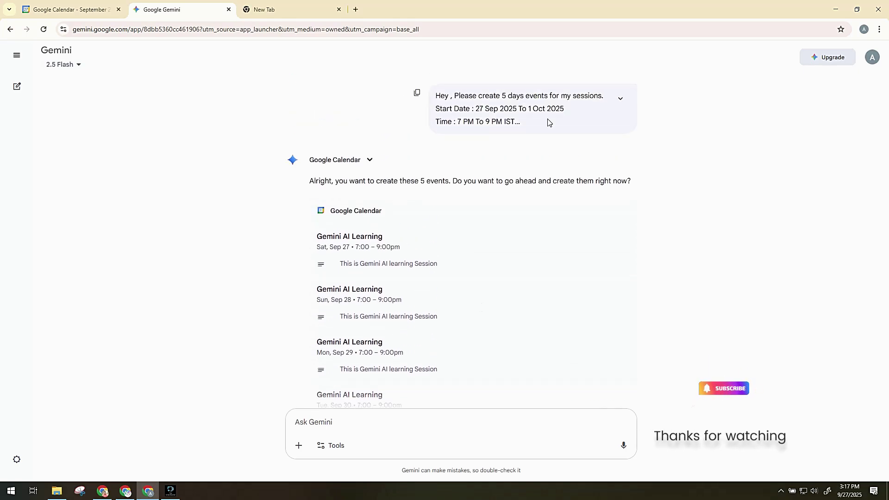
drag(513, 119, 436, 100)
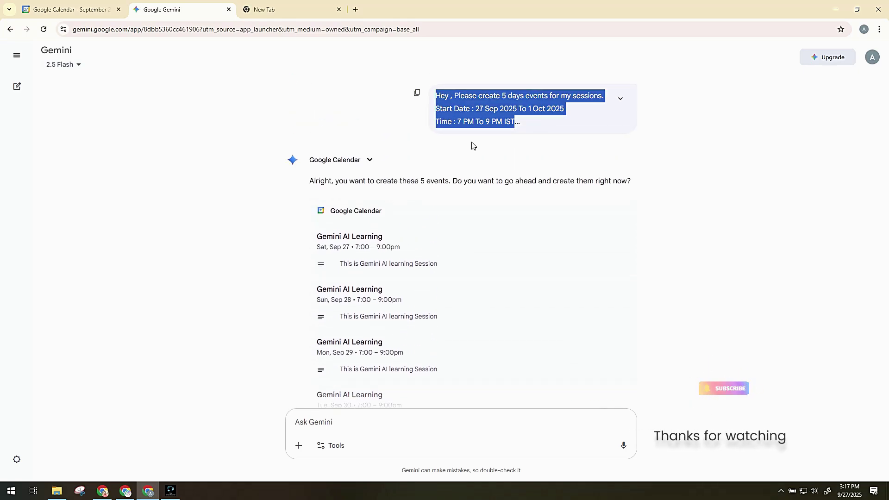